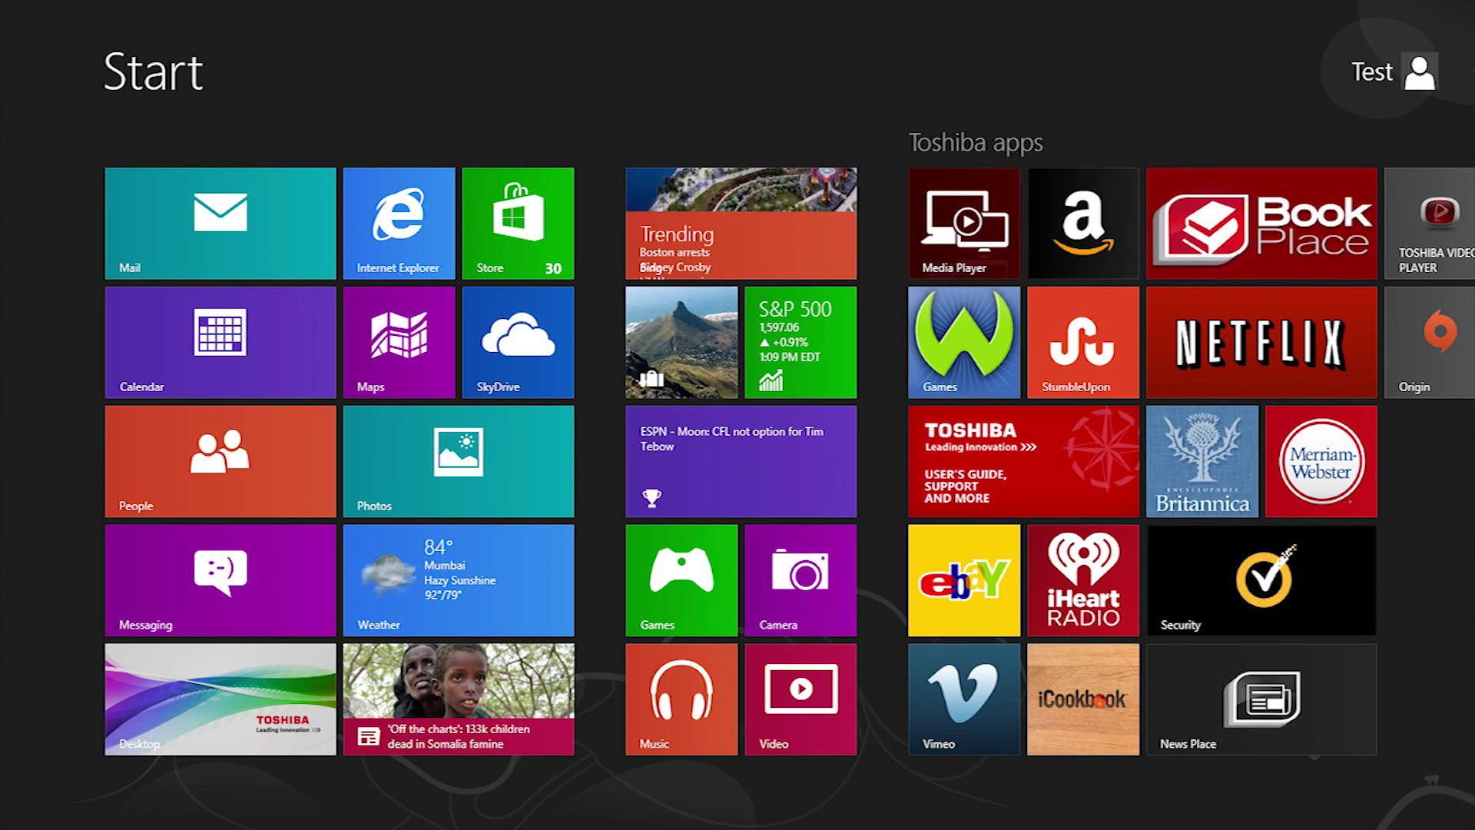
{"action": "type", "text": "Recovery Media Creator"}
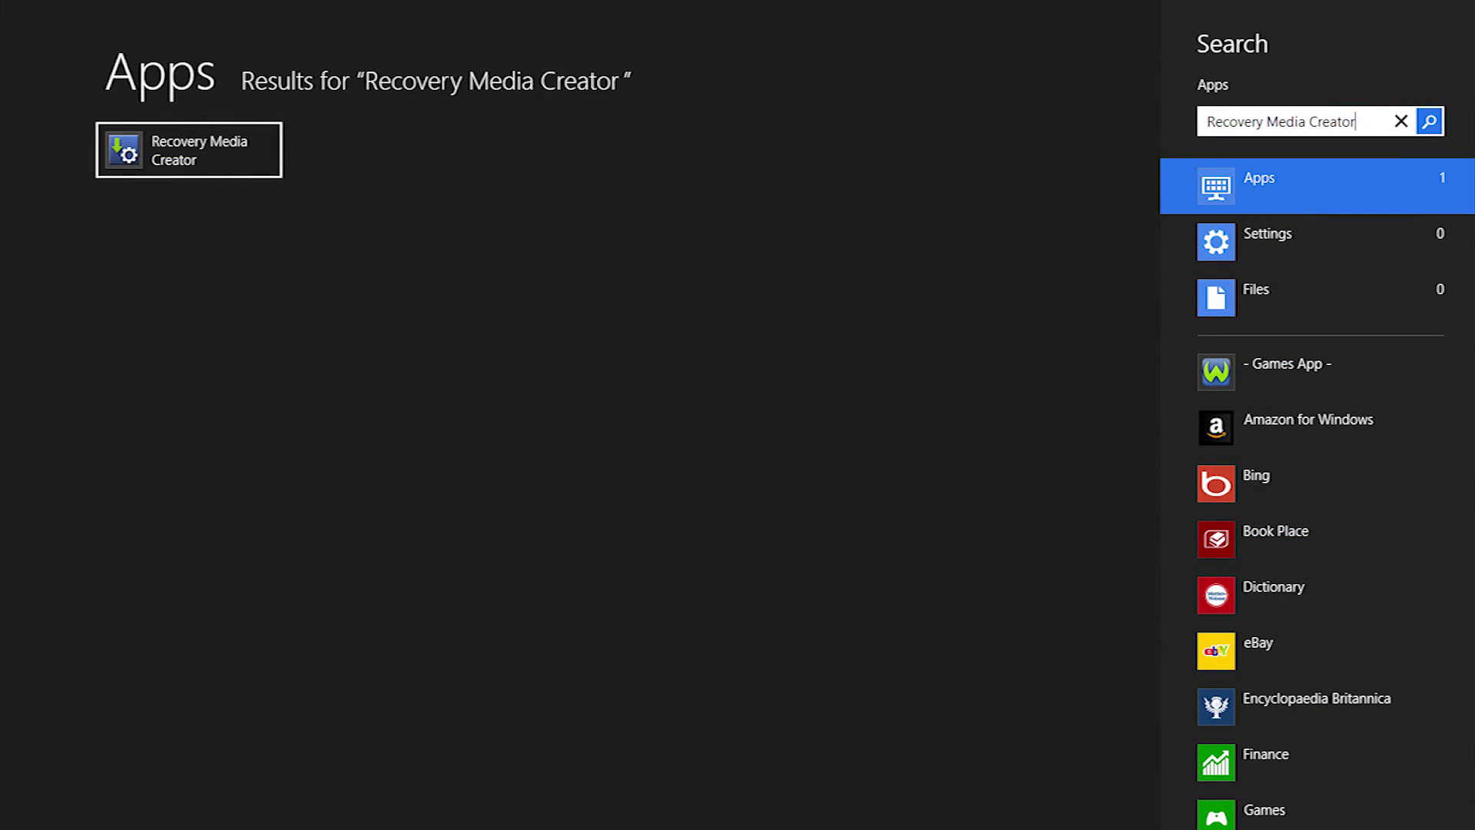
Launch TOSHIBA Recovery Media Creator from the Start screen search and approve the User Account Control prompt.
{"action": "key", "text": "Down"}
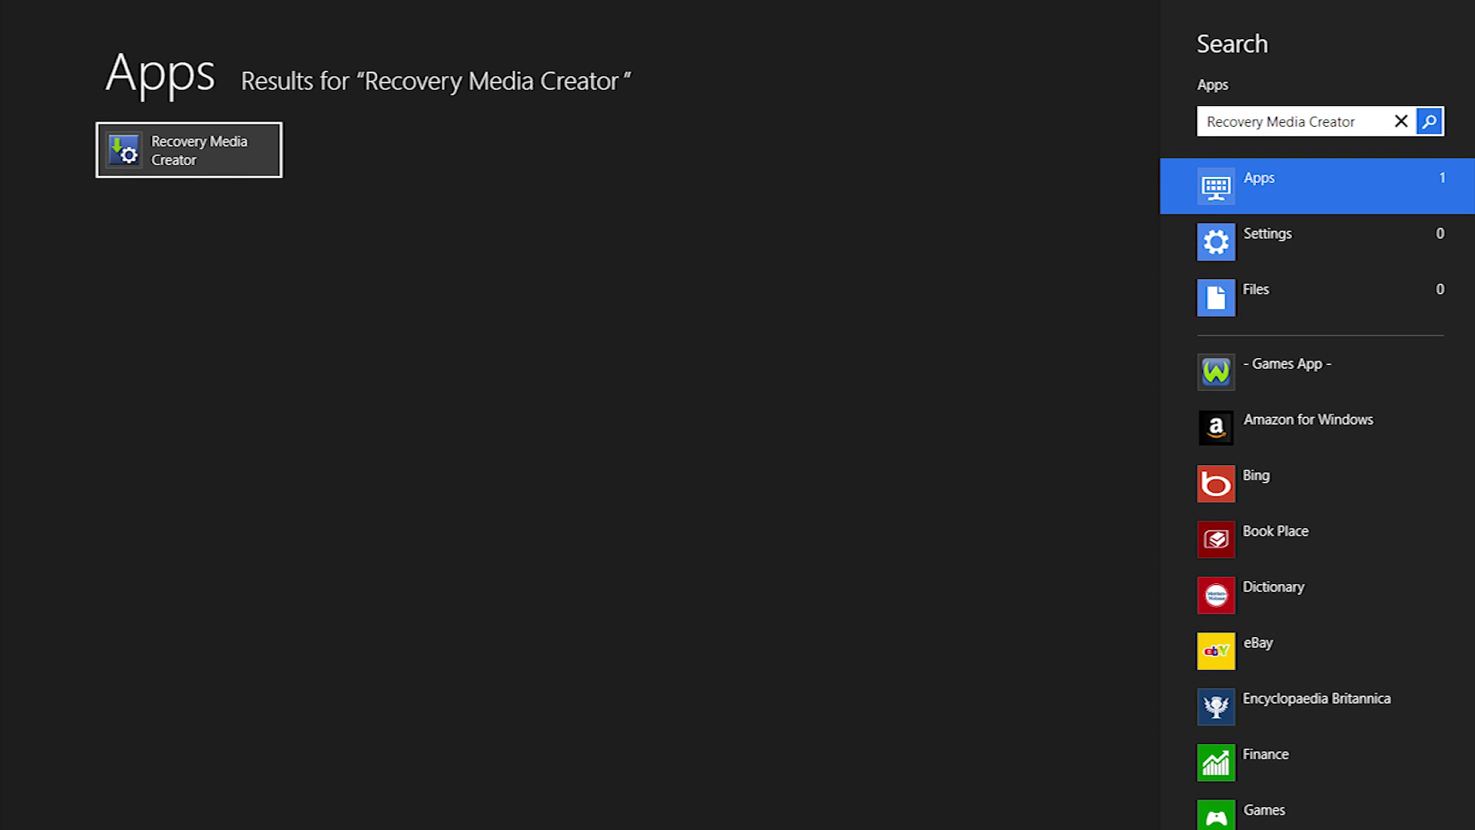
{"action": "key", "text": "Return"}
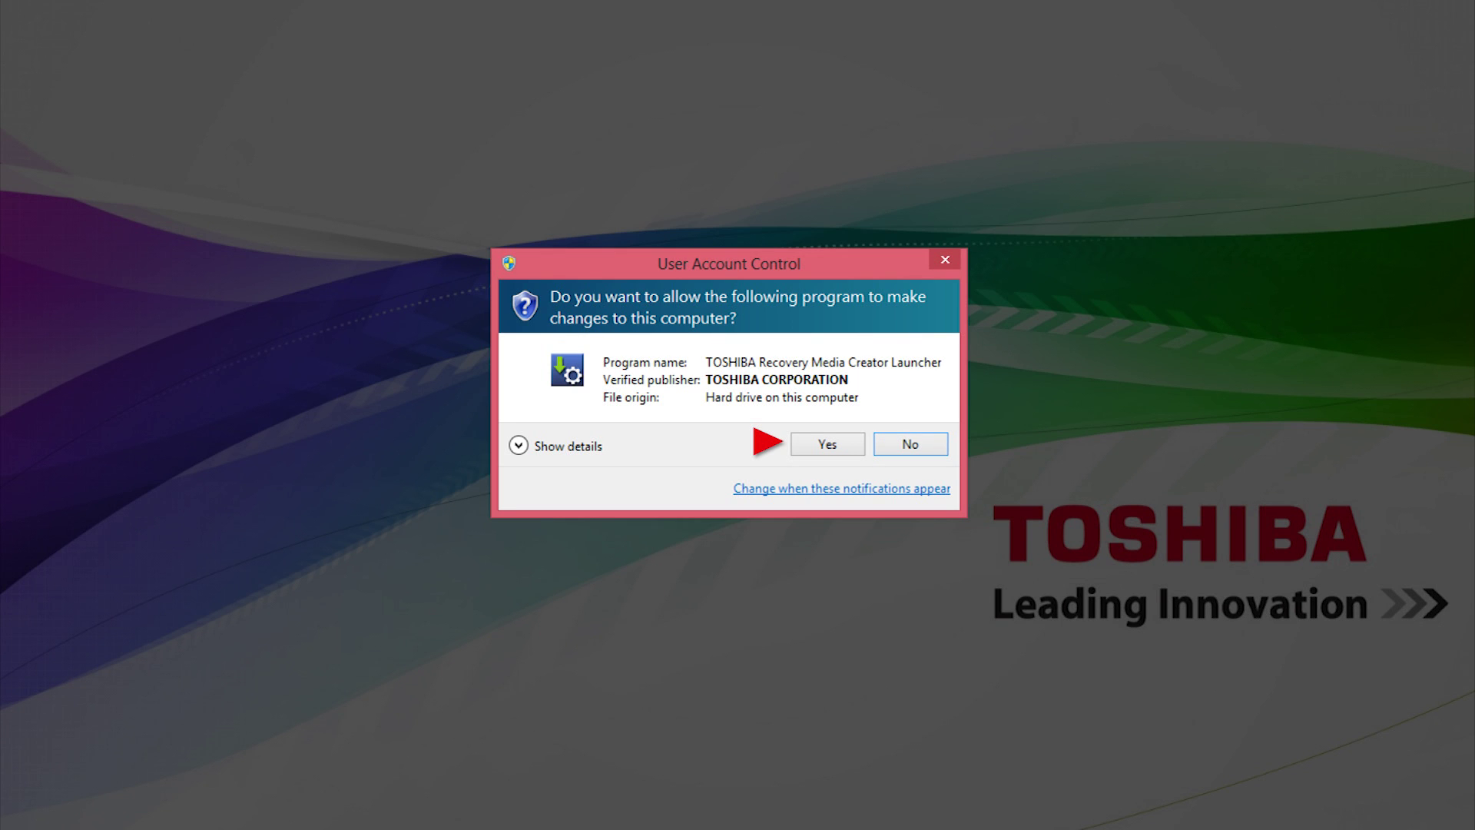
{"action": "key", "text": "alt+y"}
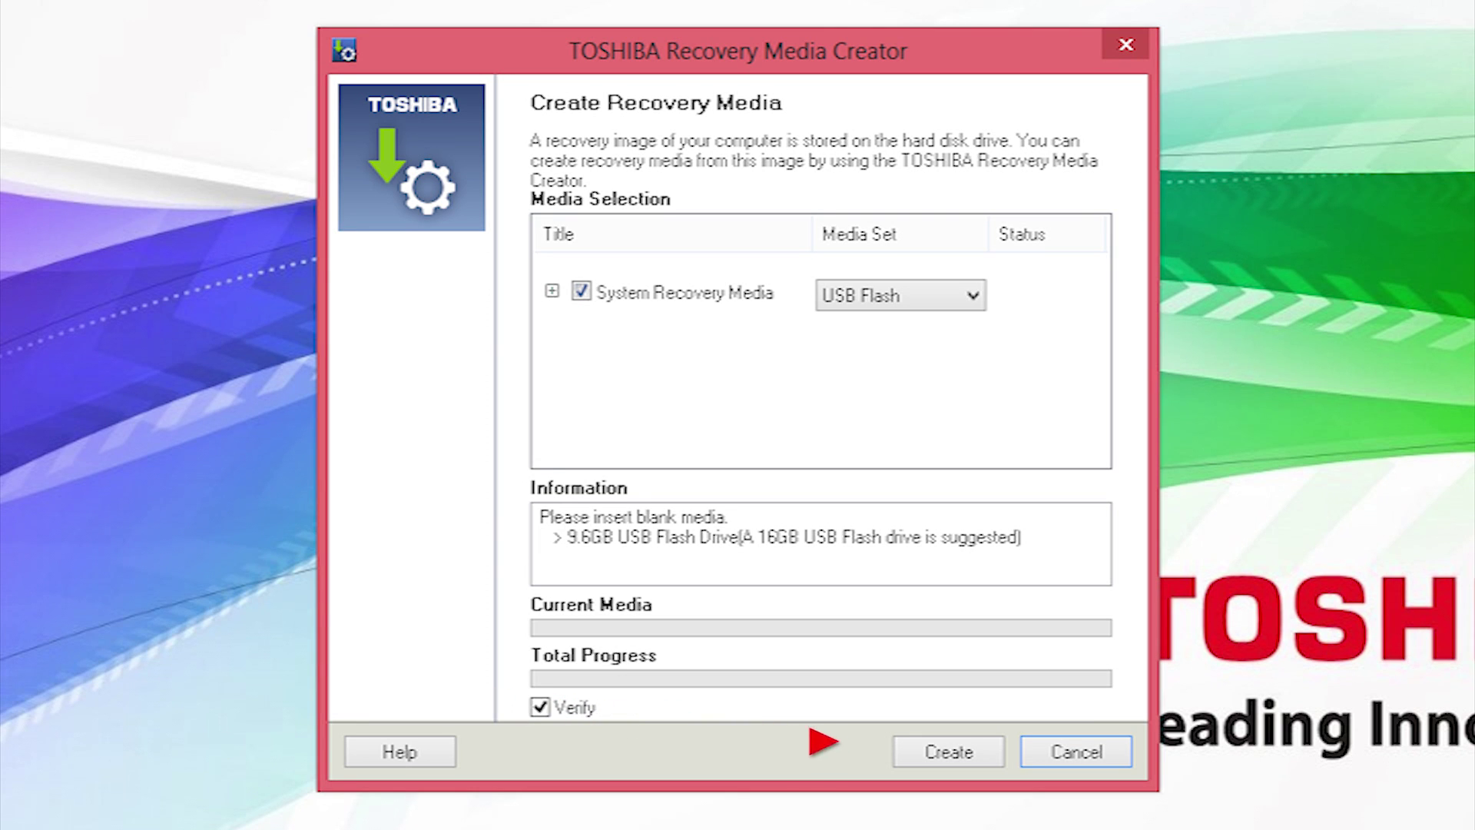
Start creating the USB recovery media, acknowledging the notice requiring a flash drive over 9.6GB.
{"action": "left_click", "coordinate": [949, 751]}
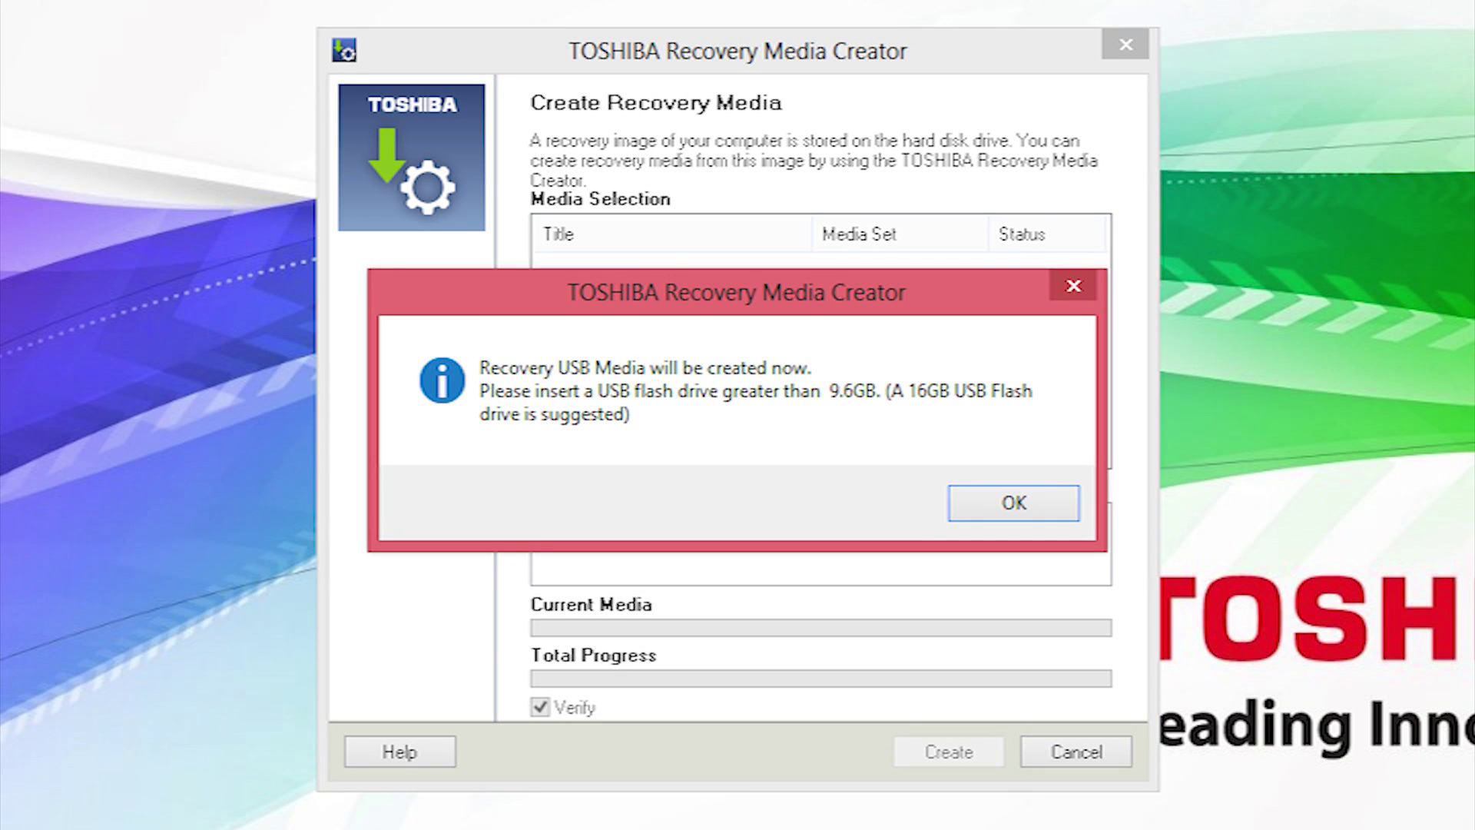